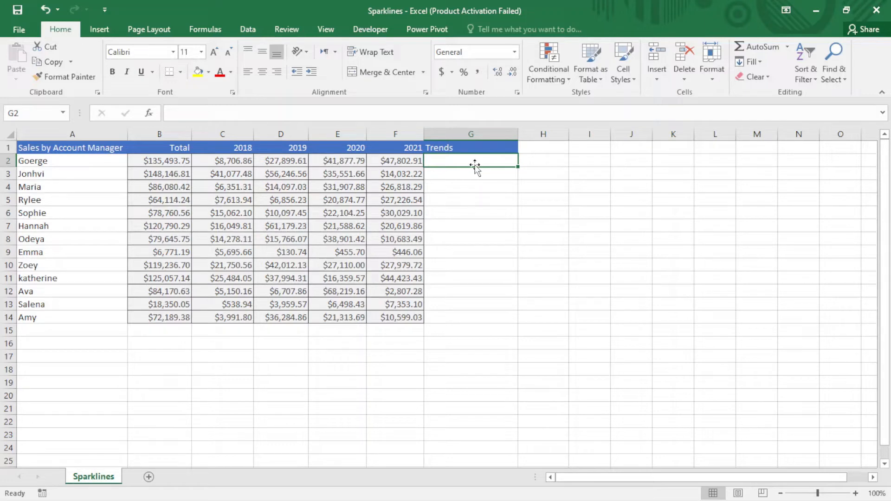
# Step: Insert a line sparkline in cell G2 using the data range C2:F2
pyautogui.click(99, 31)
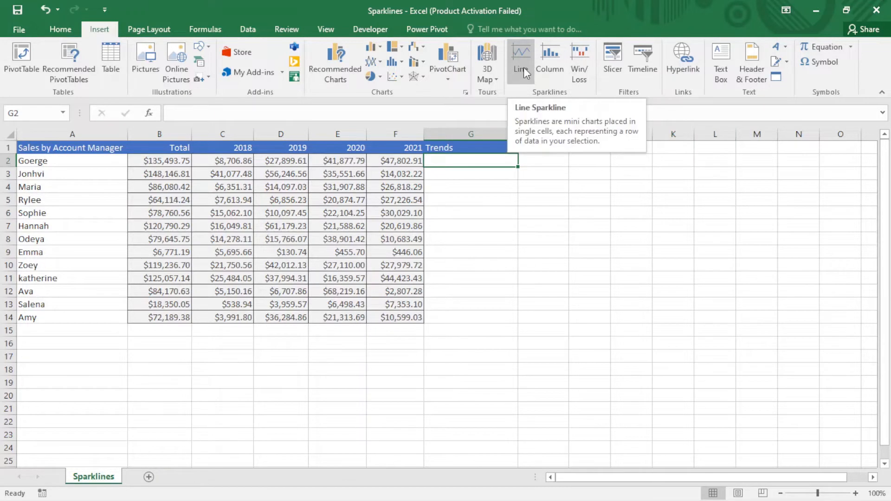
pyautogui.click(522, 68)
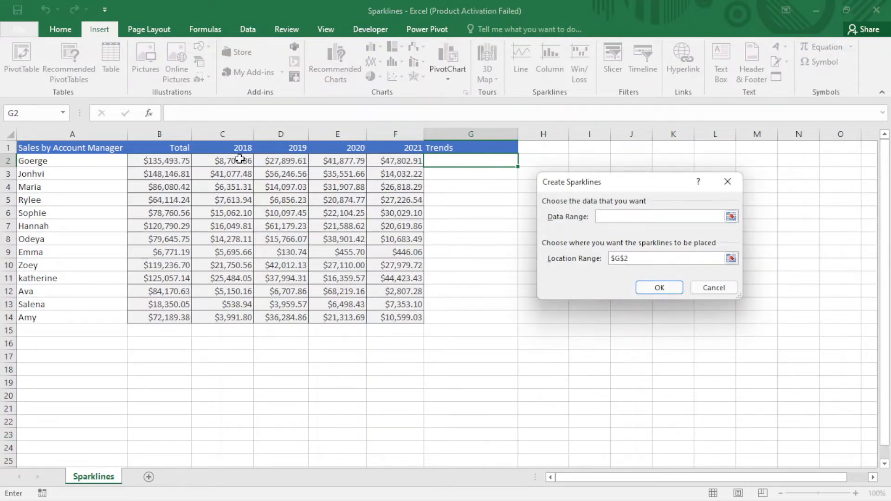
pyautogui.moveTo(236, 162); pyautogui.dragTo(398, 163)
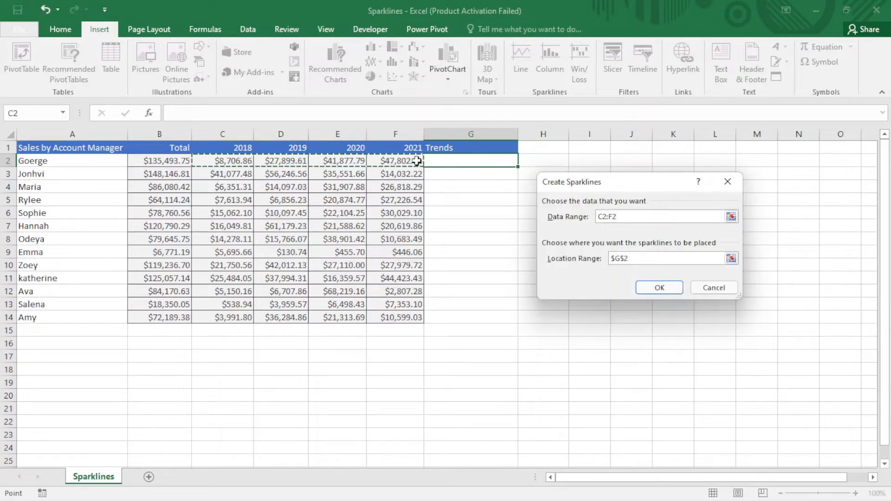
pyautogui.click(665, 287)
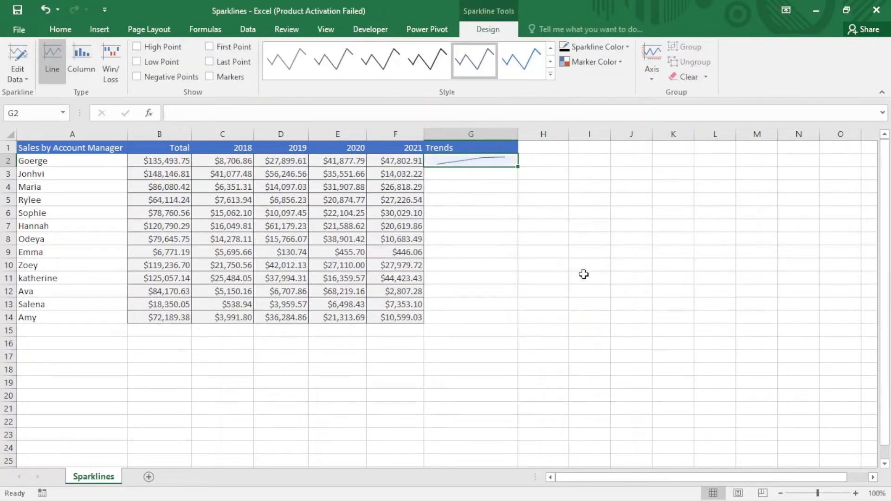
# Step: Fill the line sparkline from G2 down the Trends column through G14
pyautogui.click(463, 178)
pyautogui.click(476, 162)
pyautogui.moveTo(519, 166); pyautogui.dragTo(537, 318)
pyautogui.click(510, 269)
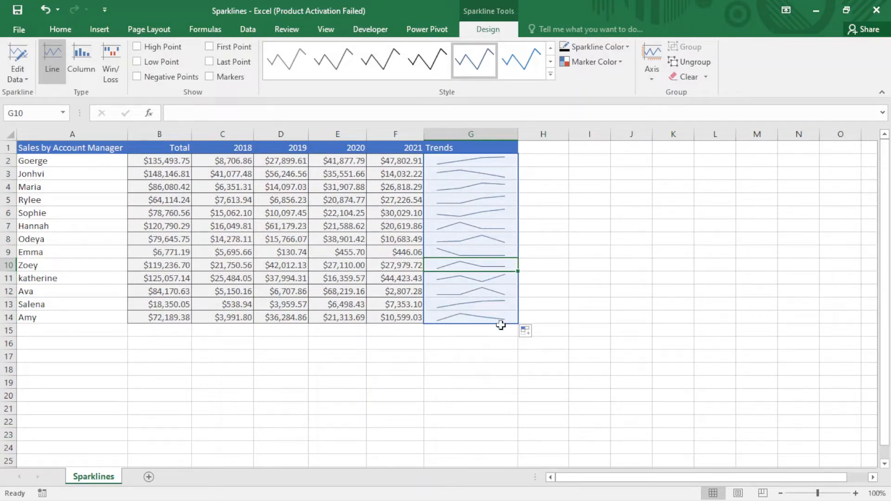
pyautogui.click(500, 305)
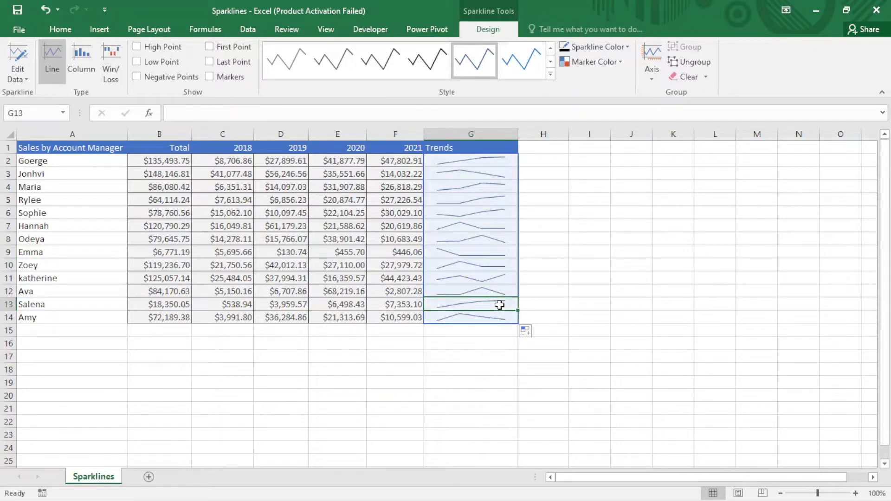
pyautogui.click(500, 163)
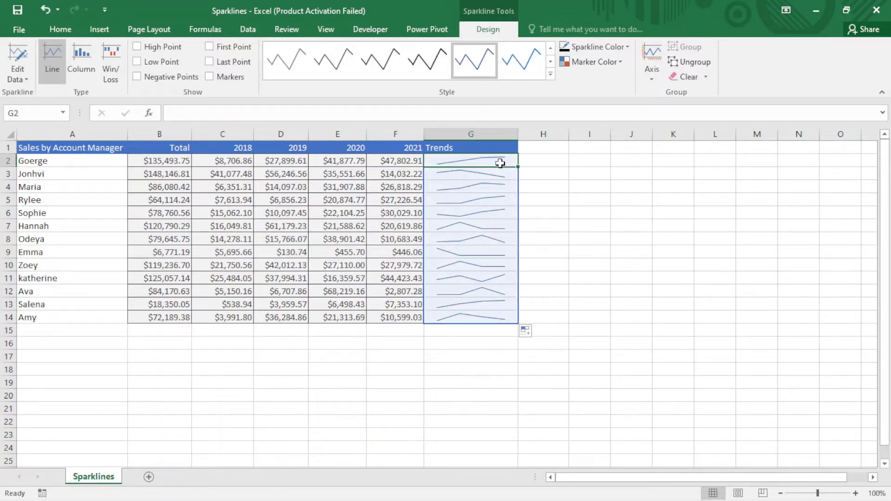
# Step: Apply a gold style to the Trends sparklines and mark their low points
pyautogui.click(496, 218)
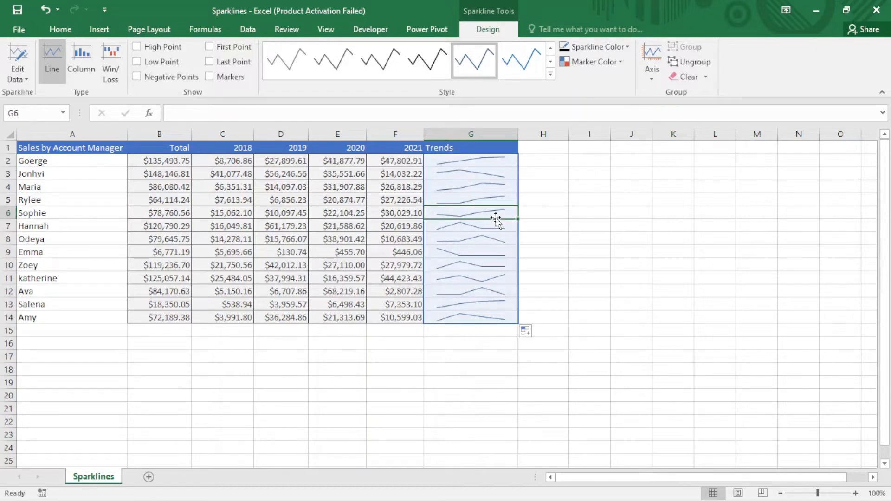
pyautogui.click(550, 75)
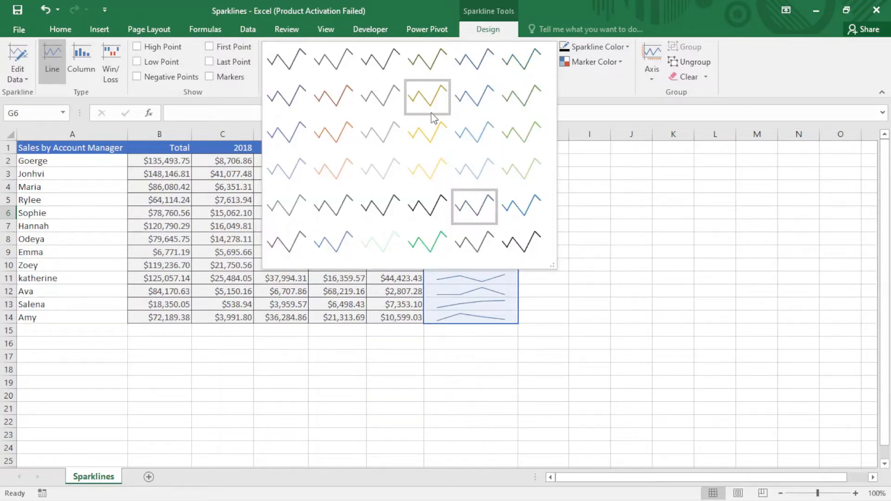
pyautogui.click(427, 93)
pyautogui.click(479, 195)
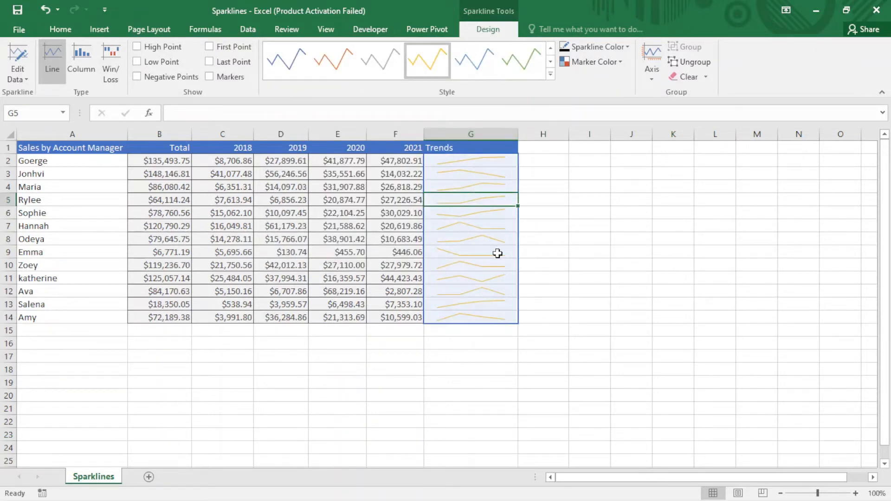
pyautogui.click(476, 165)
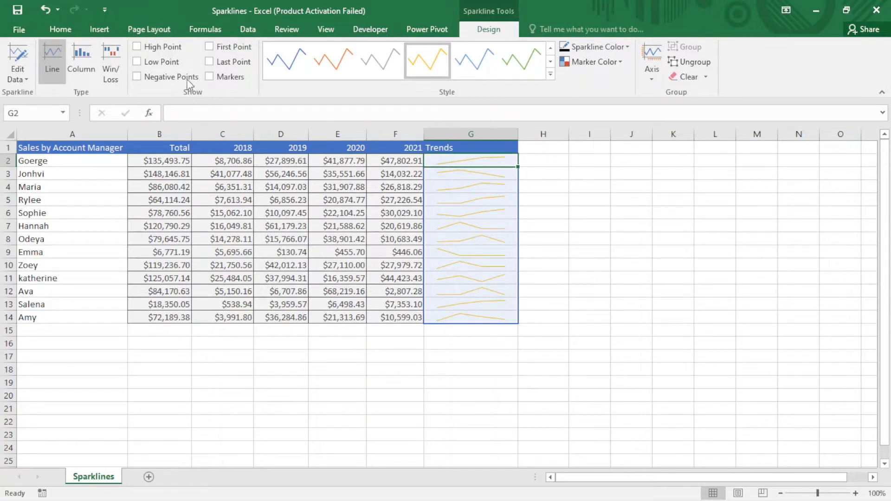
pyautogui.click(139, 79)
pyautogui.click(138, 62)
# Step: Recolor the Trends sparkline lines light blue
pyautogui.click(627, 46)
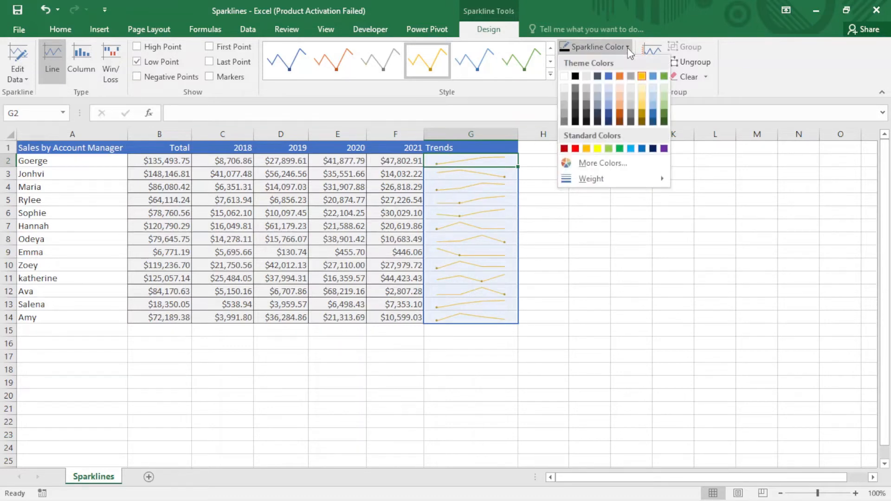
pyautogui.click(653, 108)
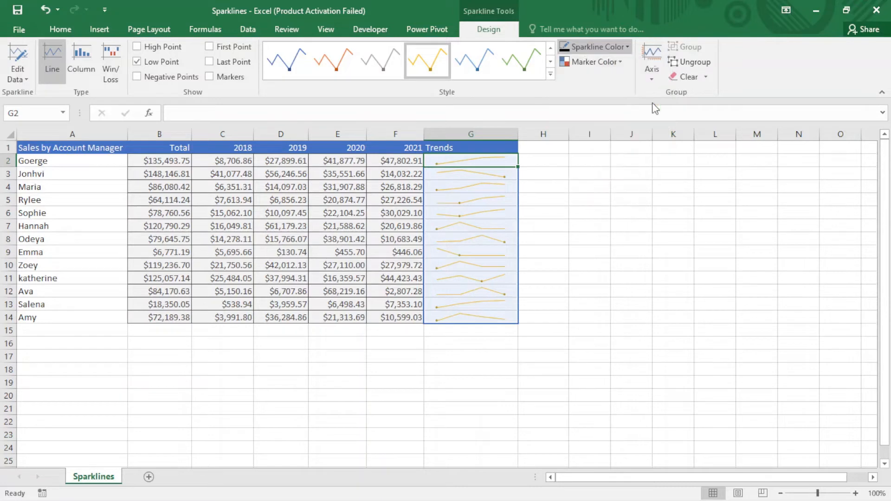
pyautogui.click(619, 62)
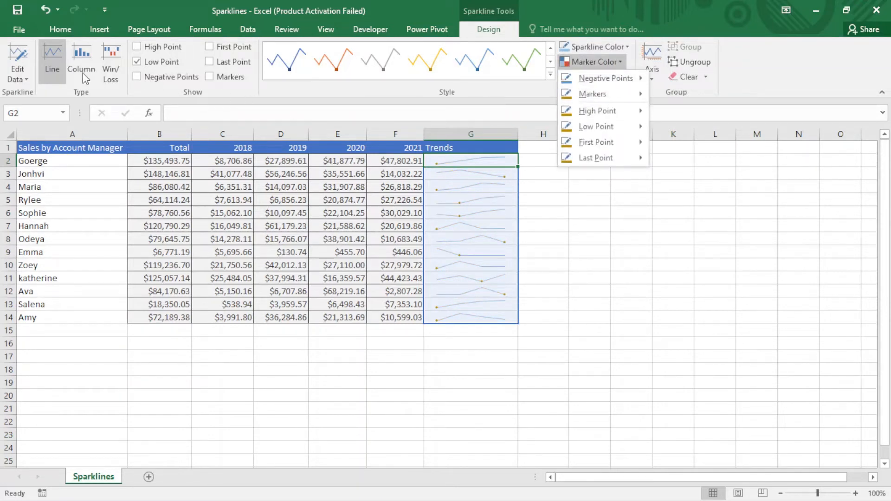
pyautogui.click(475, 121)
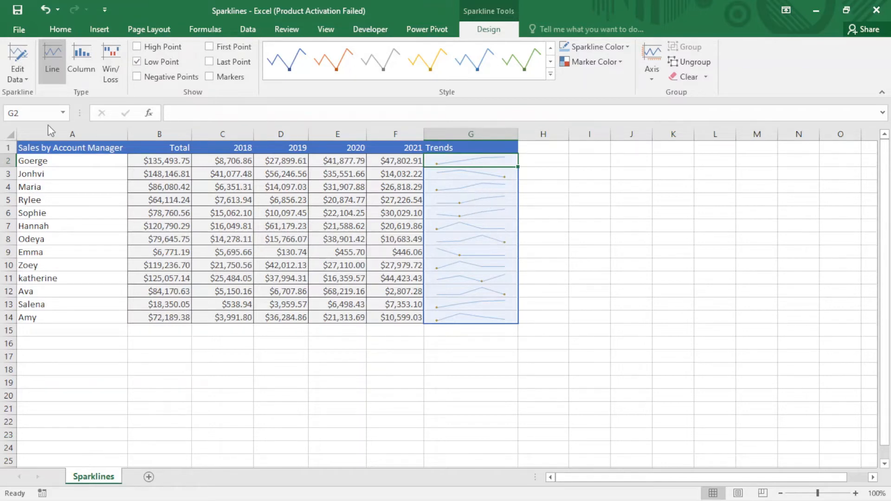
# Step: Change the Trends sparklines to the Win/Loss type and apply a blue style with darker blue low points
pyautogui.click(75, 66)
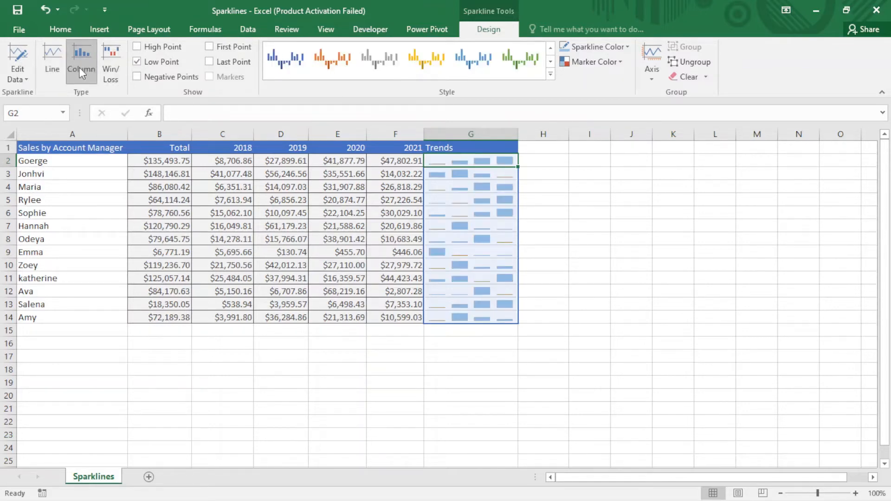
pyautogui.click(111, 70)
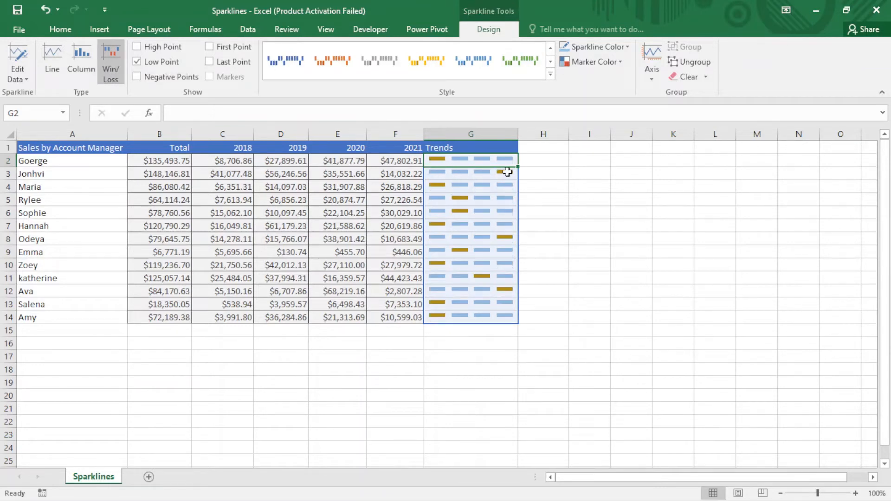
pyautogui.click(550, 74)
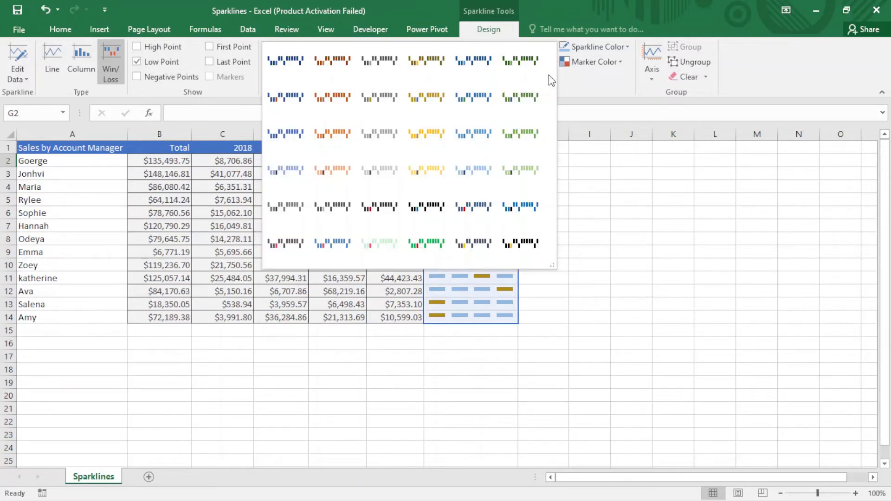
pyautogui.click(472, 134)
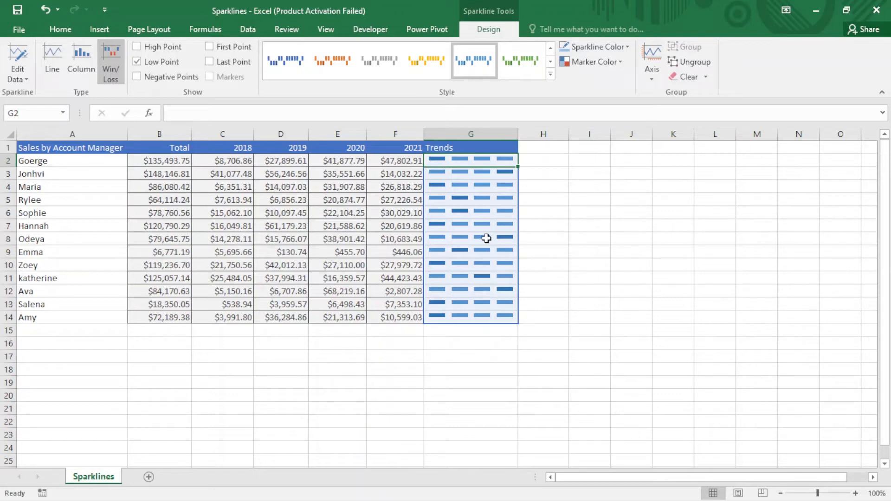
pyautogui.click(469, 225)
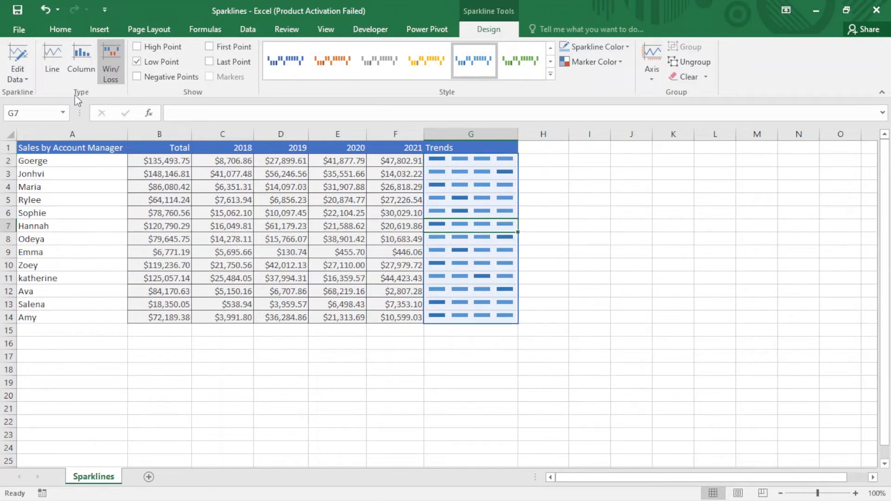
# Step: Convert the Trends sparklines to light green columns with their high points marked
pyautogui.click(70, 66)
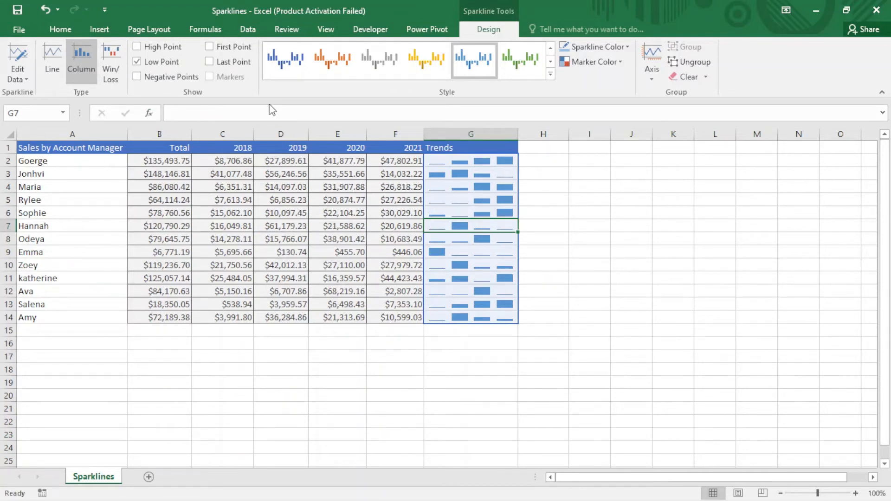
pyautogui.click(136, 46)
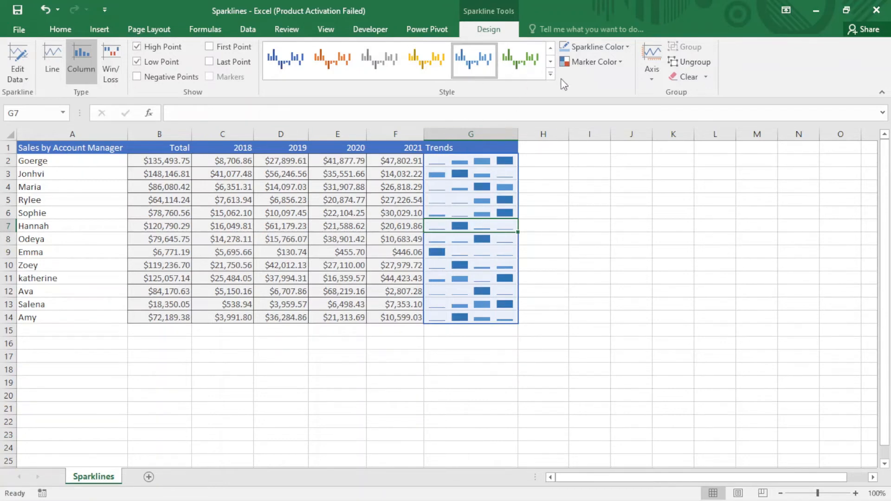
pyautogui.click(626, 48)
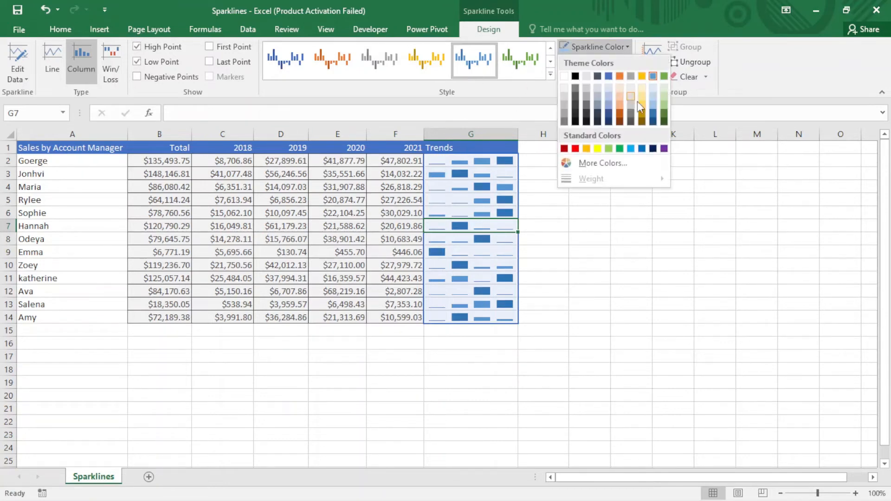
pyautogui.click(664, 103)
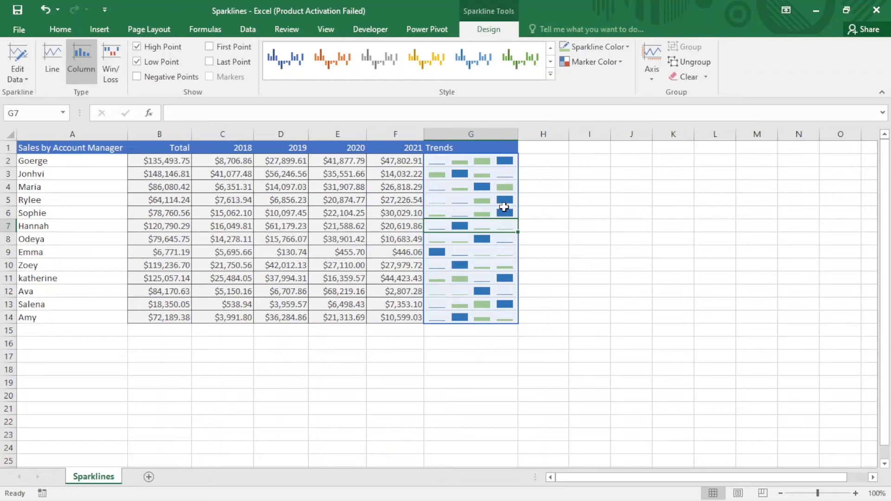
# Step: Ungroup the sparkline in G4 and restyle it alone as an orange Win/Loss sparkline
pyautogui.click(499, 185)
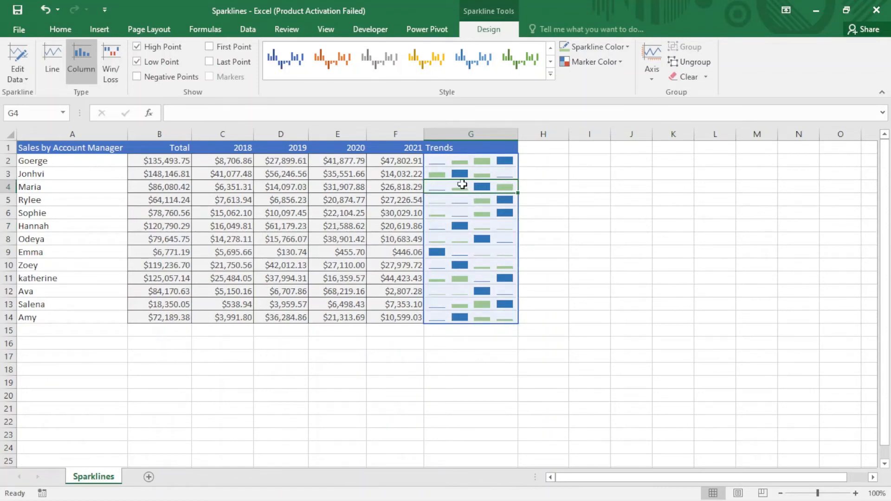
pyautogui.click(690, 65)
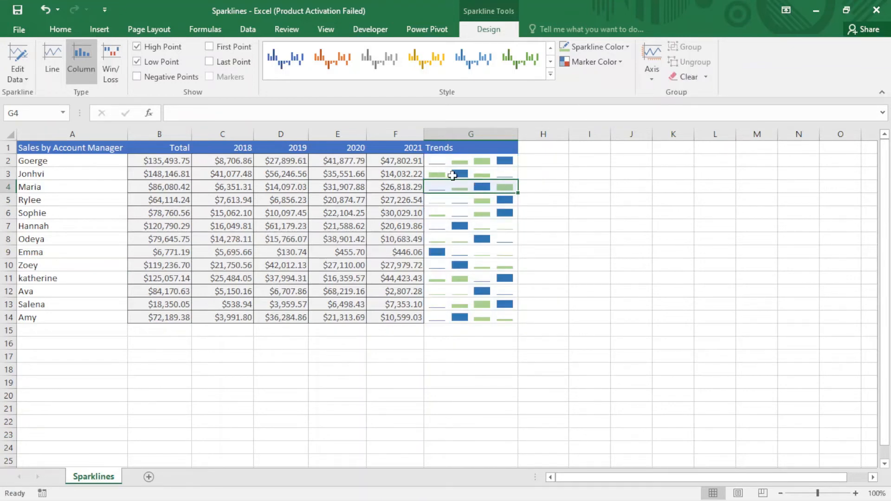
pyautogui.click(322, 65)
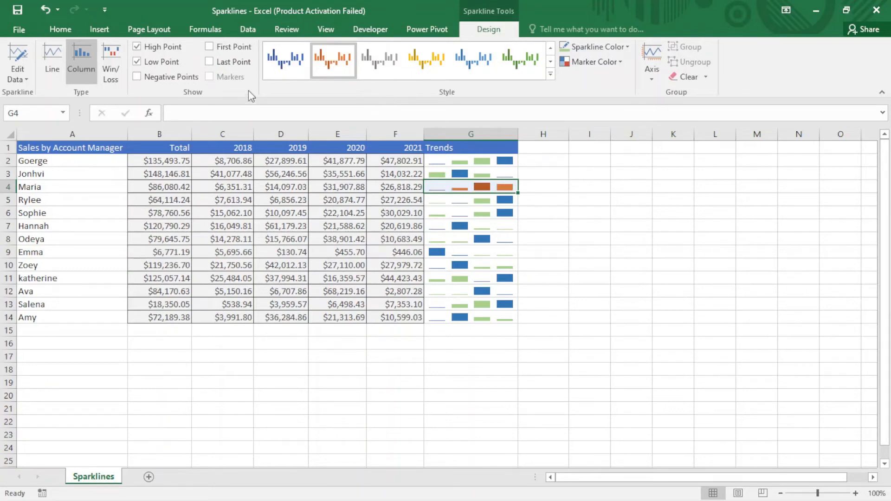
pyautogui.click(110, 65)
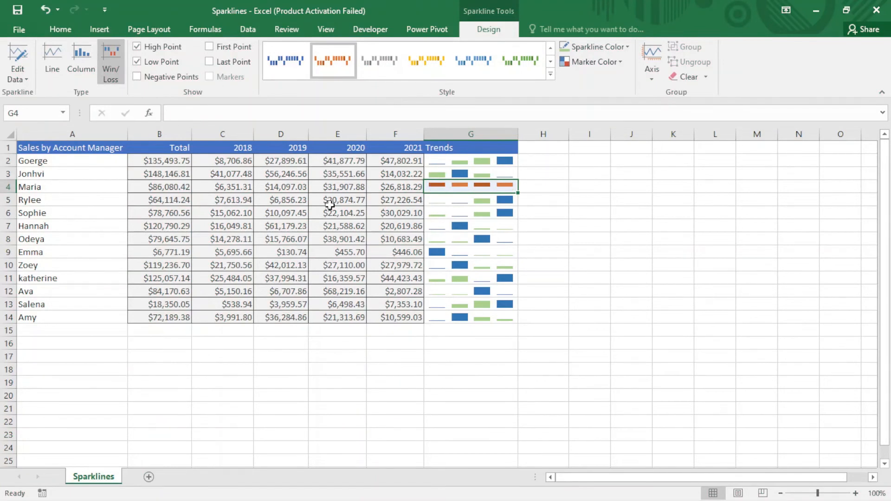
pyautogui.click(476, 209)
pyautogui.click(472, 186)
pyautogui.click(24, 80)
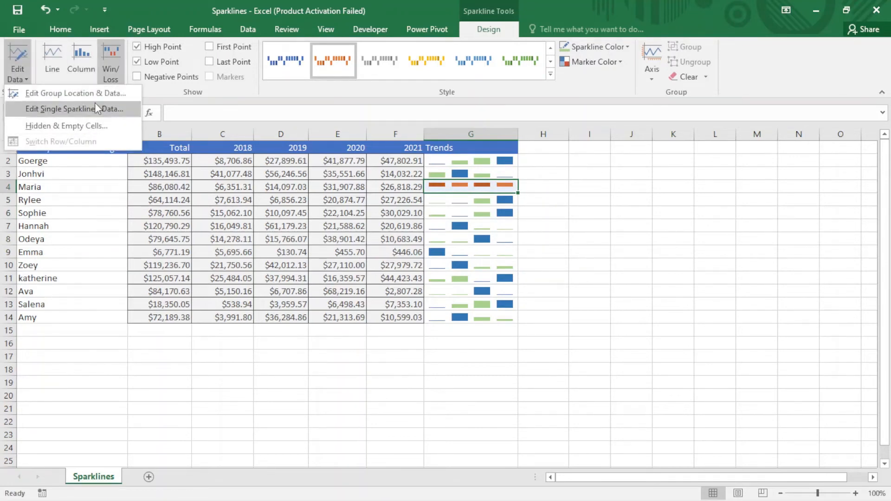
pyautogui.click(476, 210)
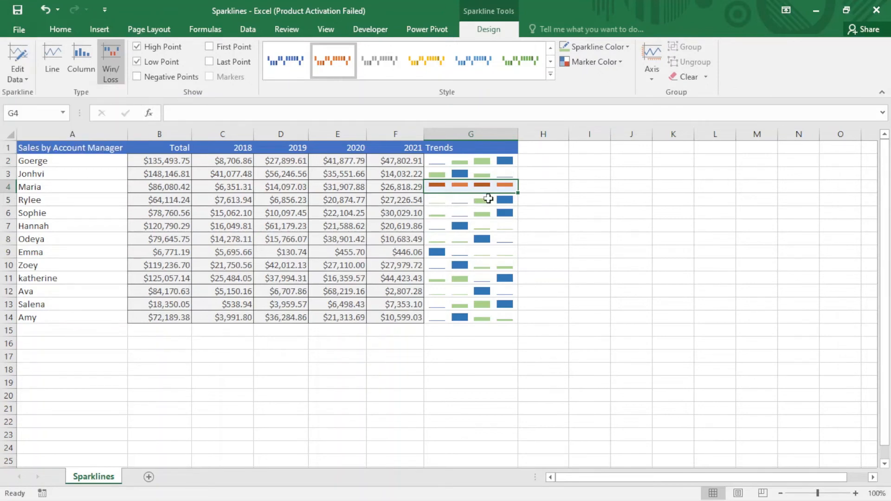
# Step: Clear all sparklines from the Trends cells G2:G14
pyautogui.moveTo(485, 162); pyautogui.dragTo(487, 305)
pyautogui.rightClick(489, 250)
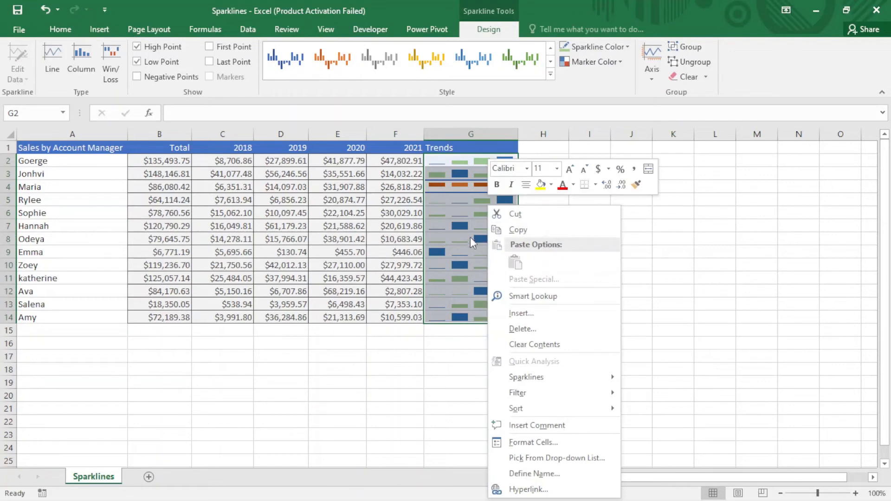
pyautogui.press('Escape')
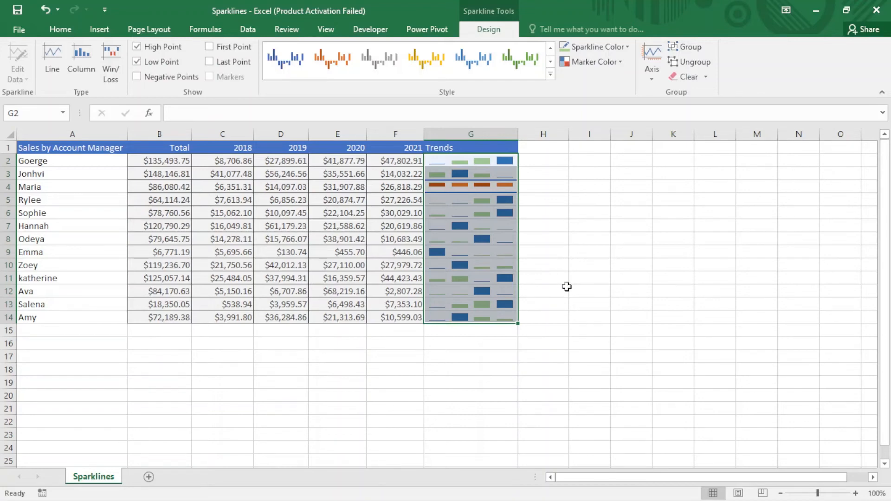
pyautogui.click(685, 78)
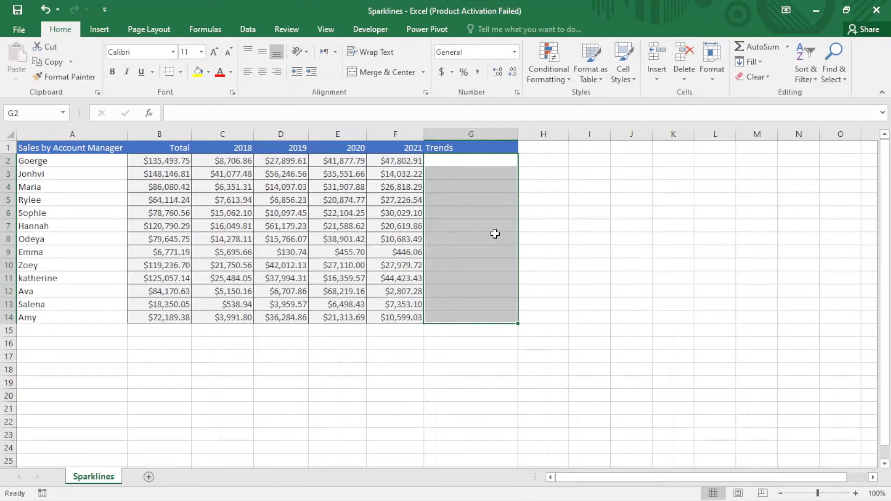
# Step: Insert a column sparkline in G2 from the 2018–2021 sales data in C2:F2
pyautogui.click(492, 163)
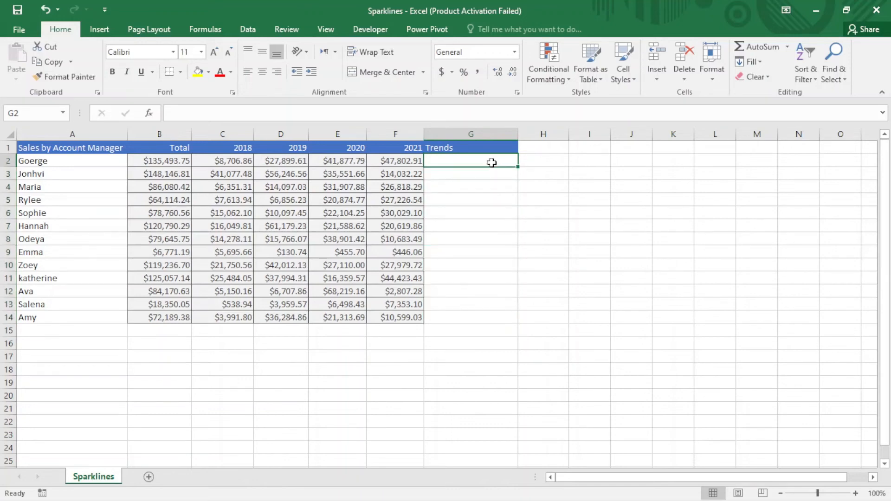
pyautogui.click(99, 29)
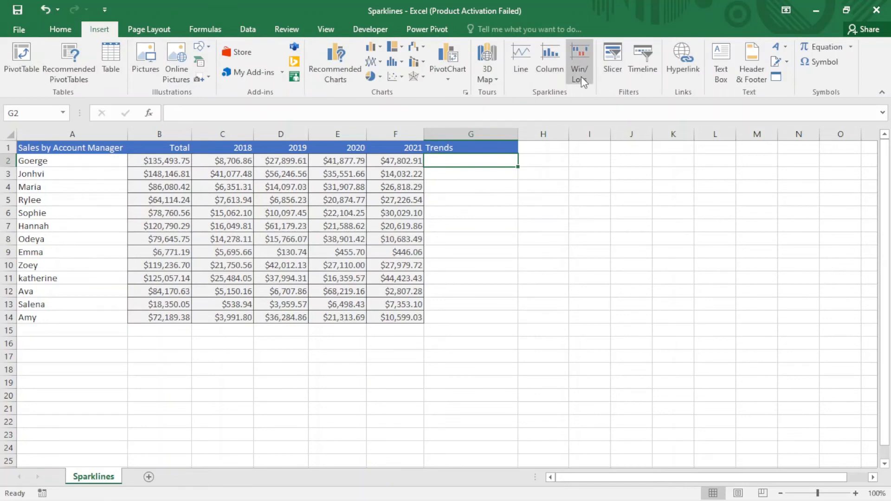
pyautogui.click(557, 66)
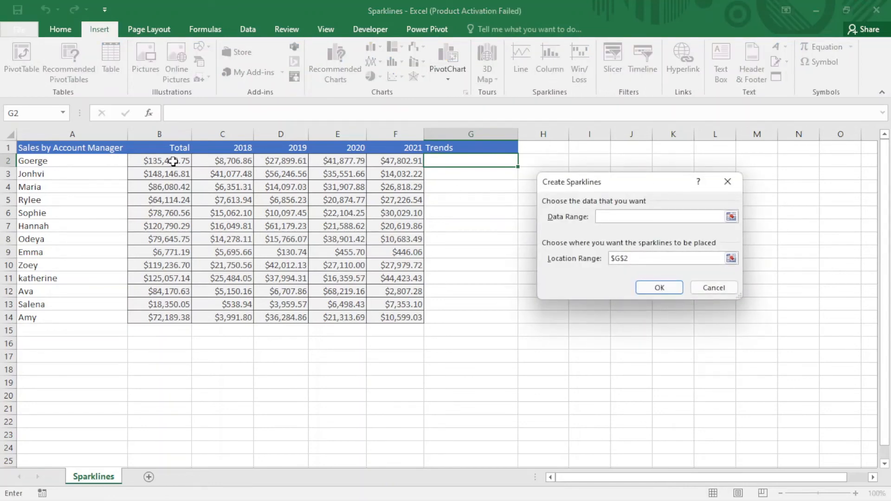
pyautogui.moveTo(205, 161); pyautogui.dragTo(401, 163)
pyautogui.click(673, 288)
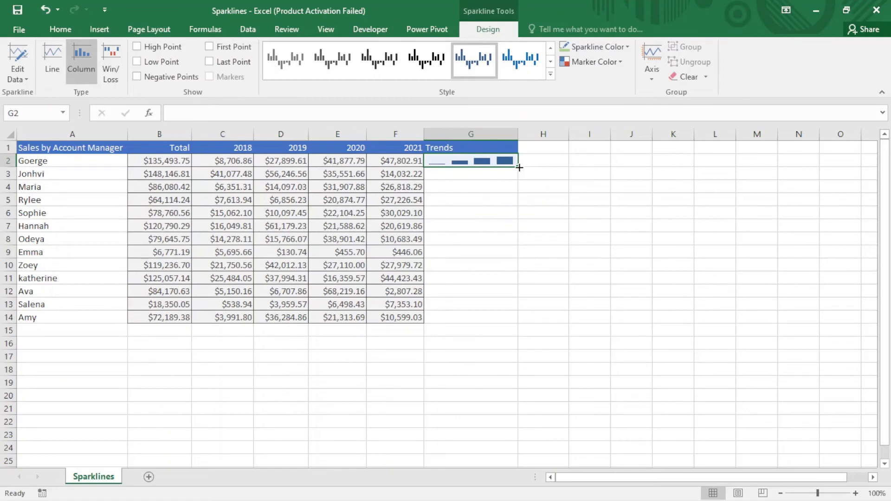
# Step: Fill the column sparkline from G2 down to G14 and mark the high points
pyautogui.moveTo(516, 166); pyautogui.dragTo(527, 322)
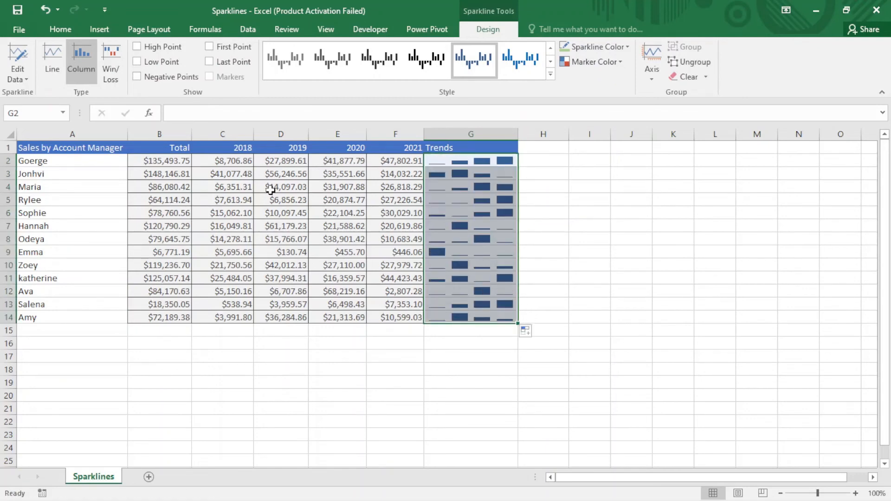
pyautogui.click(137, 47)
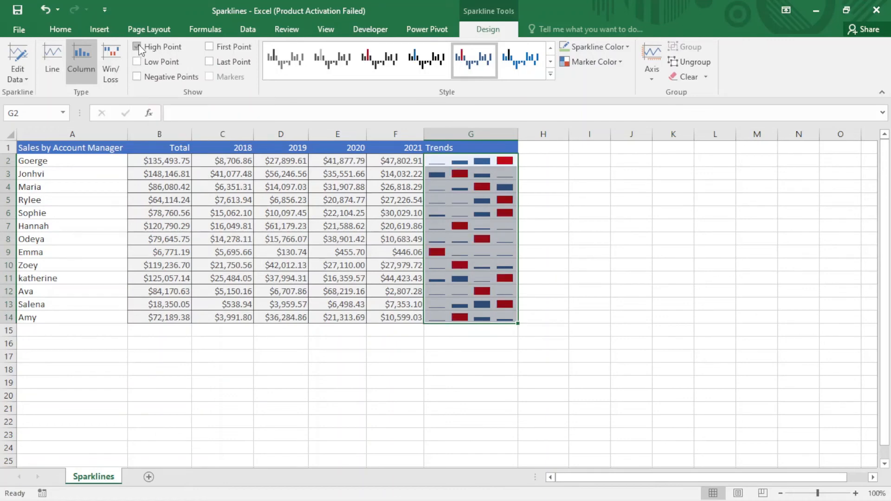
# Step: Ungroup the sparklines in G5:G6 from the rest of the Trends sparklines
pyautogui.click(492, 215)
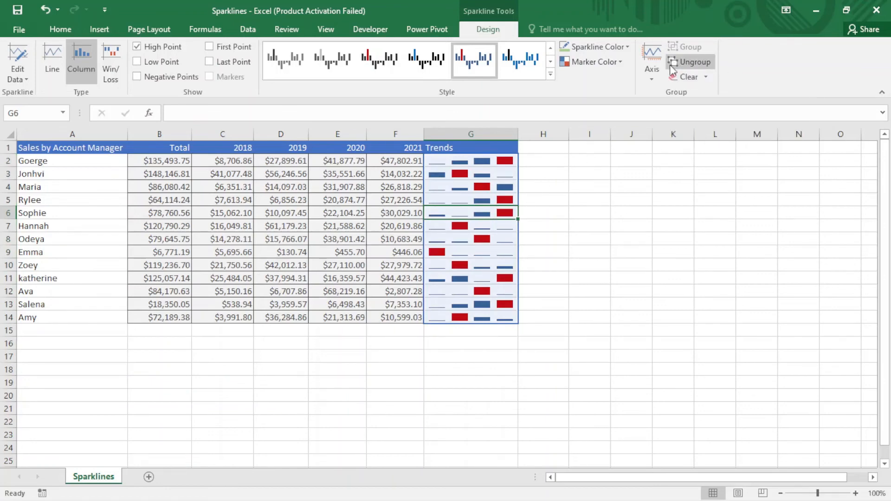
pyautogui.moveTo(477, 200); pyautogui.dragTo(482, 213)
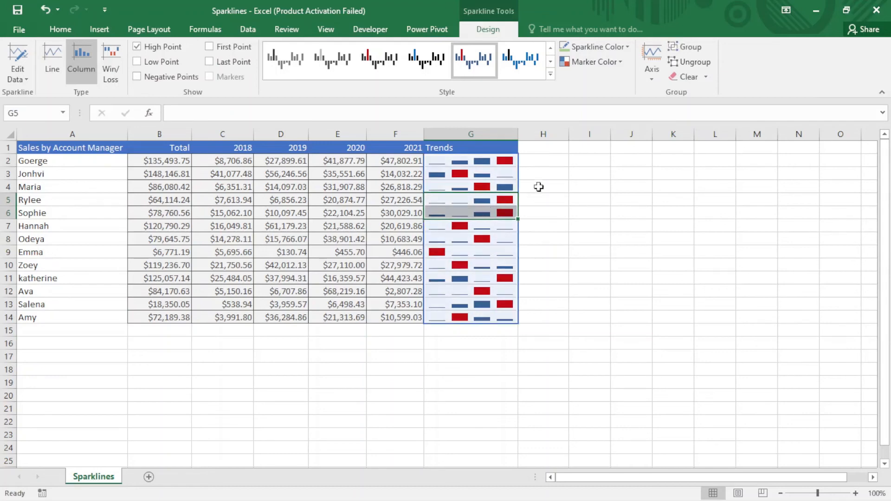
pyautogui.click(682, 62)
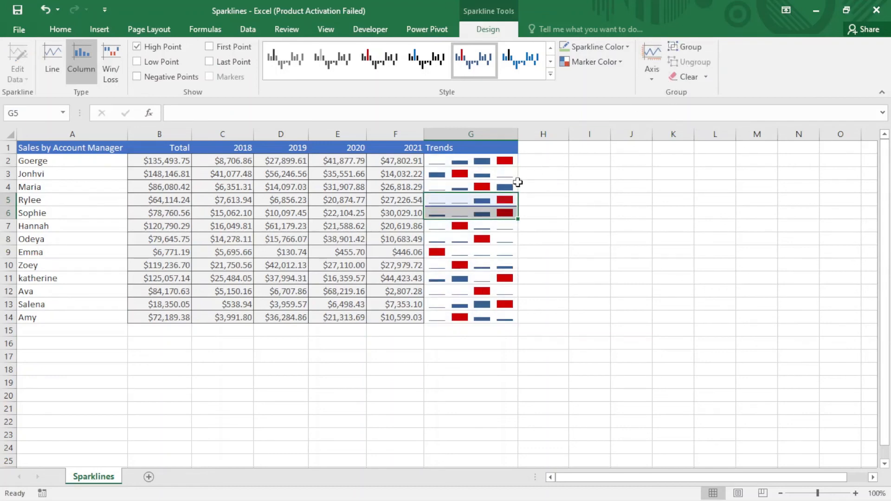
# Step: Convert only the sparkline in G5 to the Line type and check how the neighbouring sparklines are grouped
pyautogui.click(494, 199)
pyautogui.click(485, 213)
pyautogui.click(483, 200)
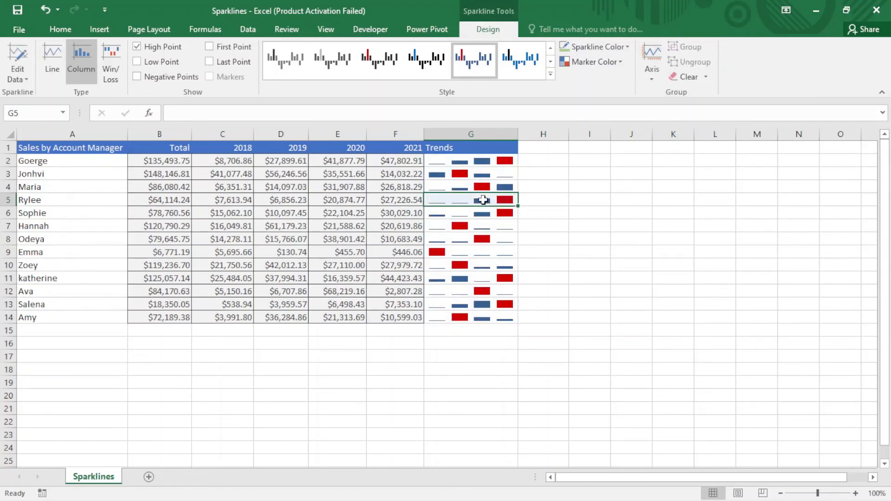
pyautogui.click(51, 66)
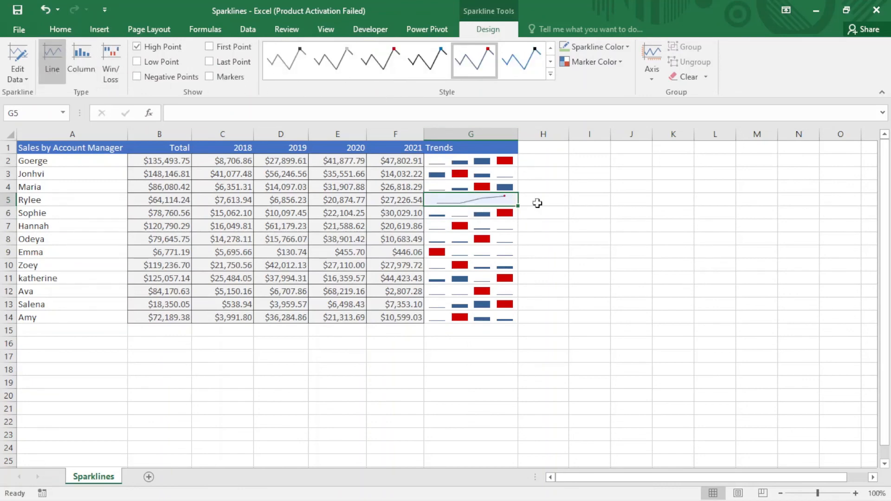
pyautogui.click(492, 230)
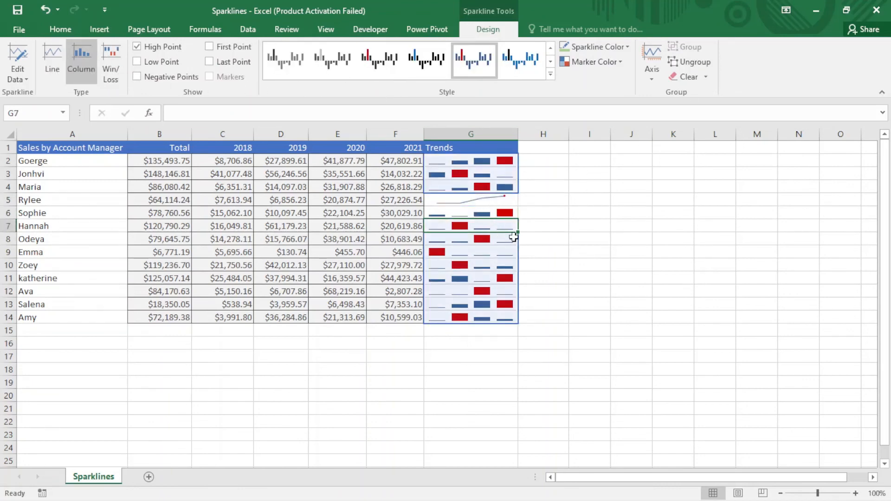
# Step: Group all sparklines in G2:G14 back into one group and check it from cells within the range
pyautogui.moveTo(481, 173); pyautogui.dragTo(485, 318)
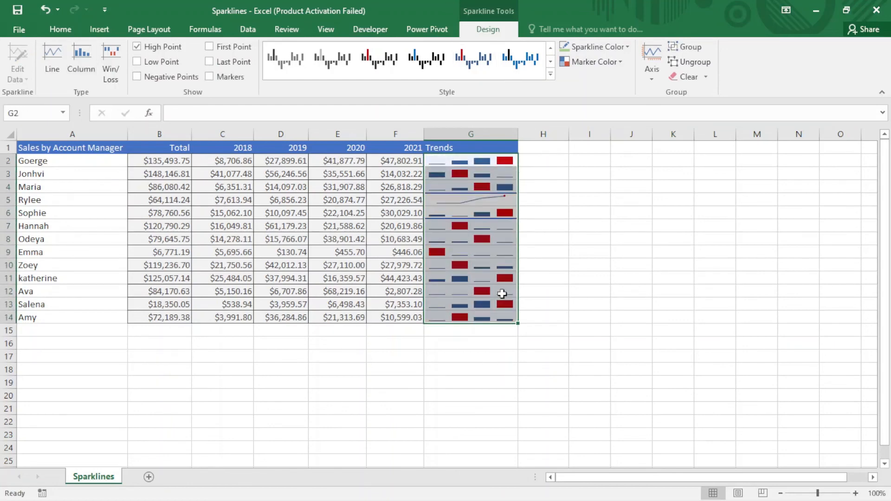
pyautogui.click(688, 42)
pyautogui.click(476, 211)
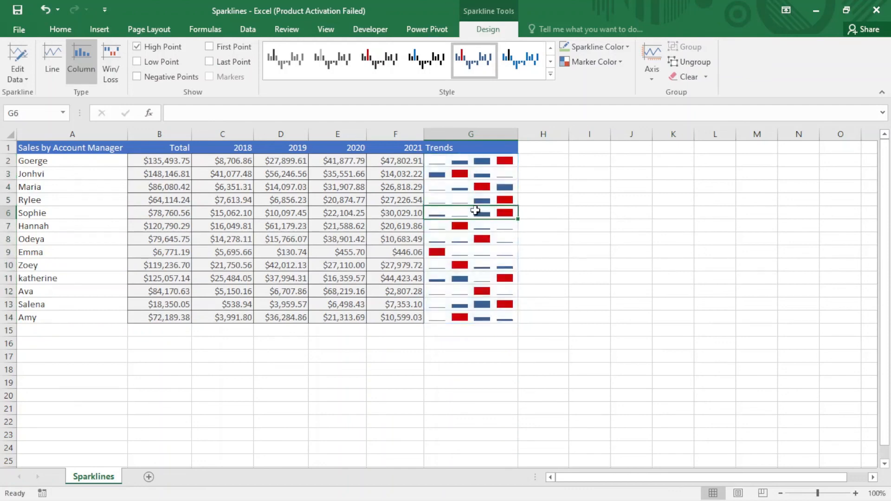
pyautogui.click(488, 263)
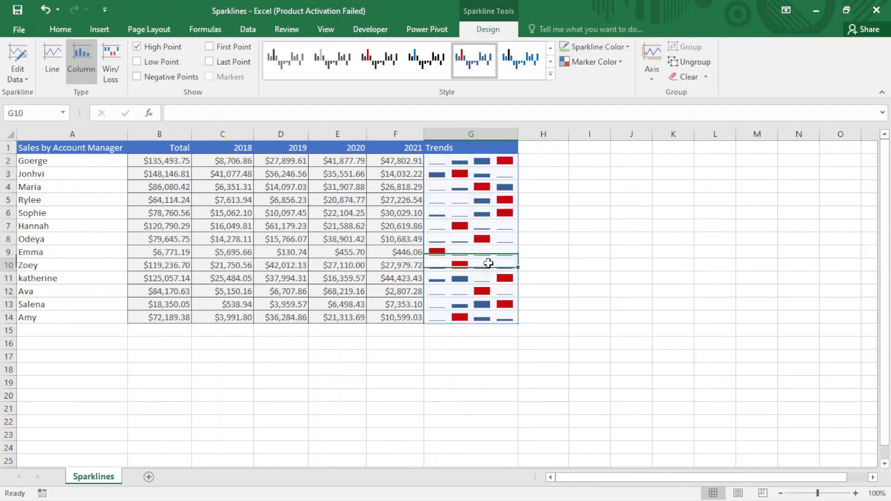